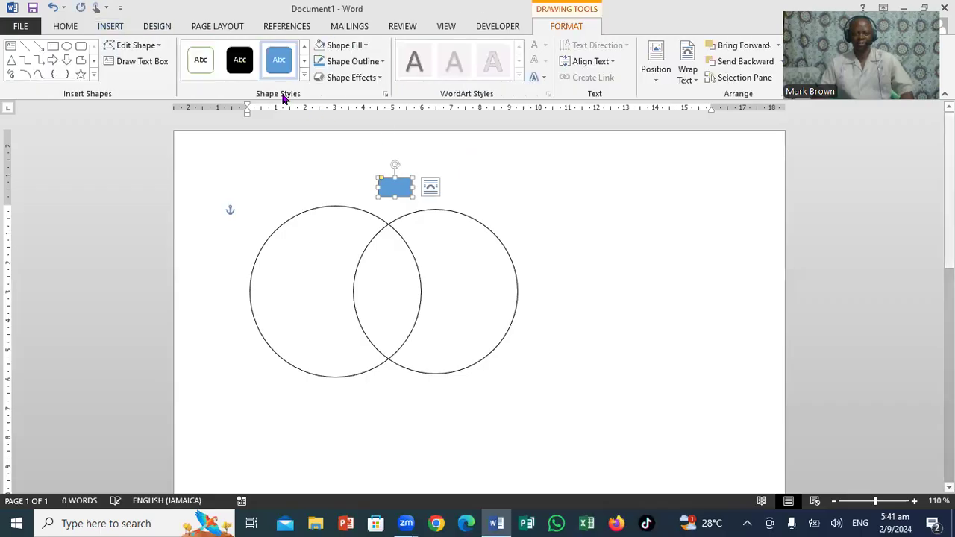
# Apply the Colored Outline - Green, Accent 6 style to the small rounded rectangle and enlarge it to fit the label "45nm".
pyautogui.click(205, 65)
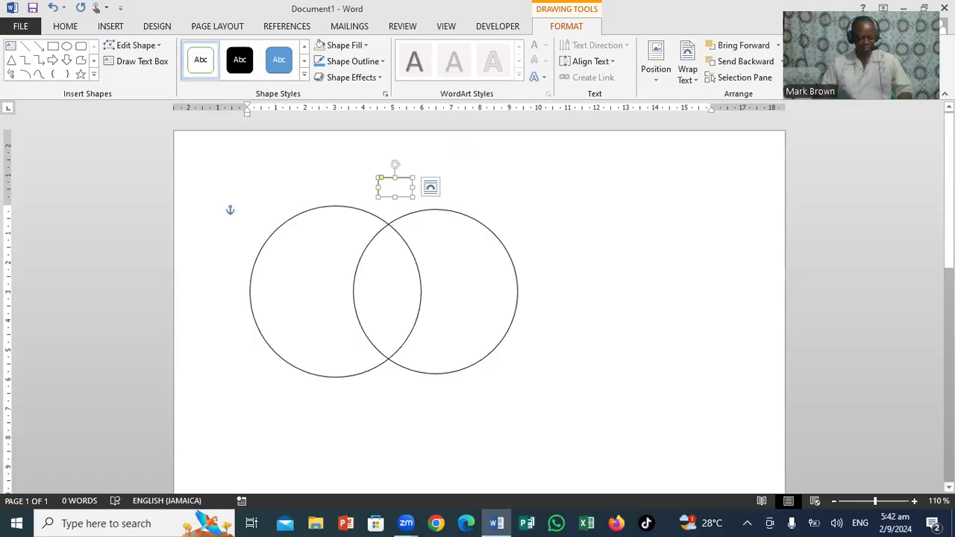
pyautogui.write('45')
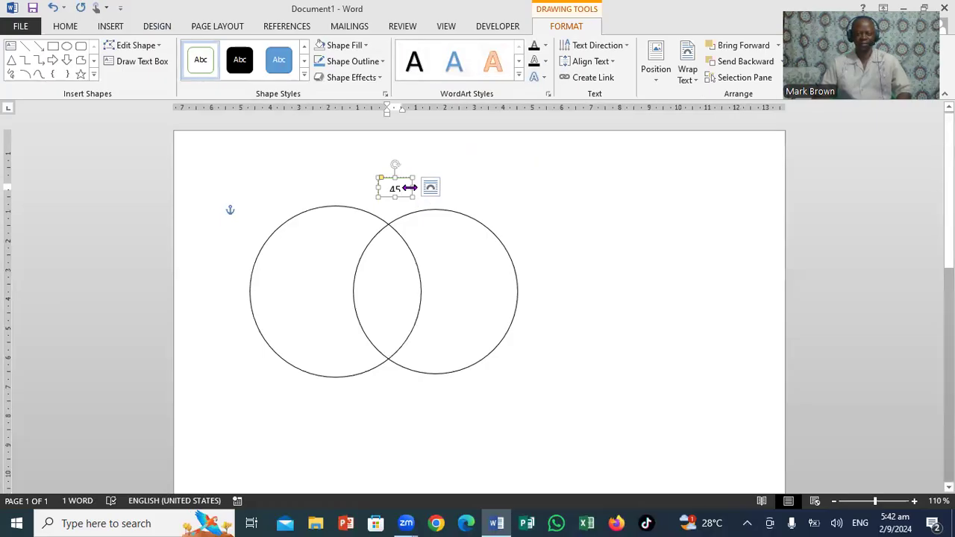
pyautogui.moveTo(409, 189); pyautogui.dragTo(438, 187)
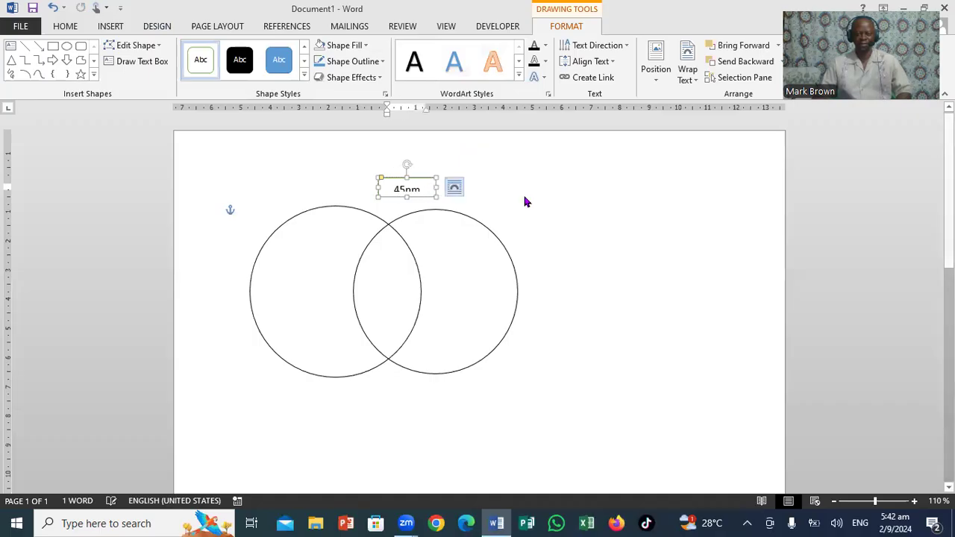
pyautogui.doubleClick(400, 191)
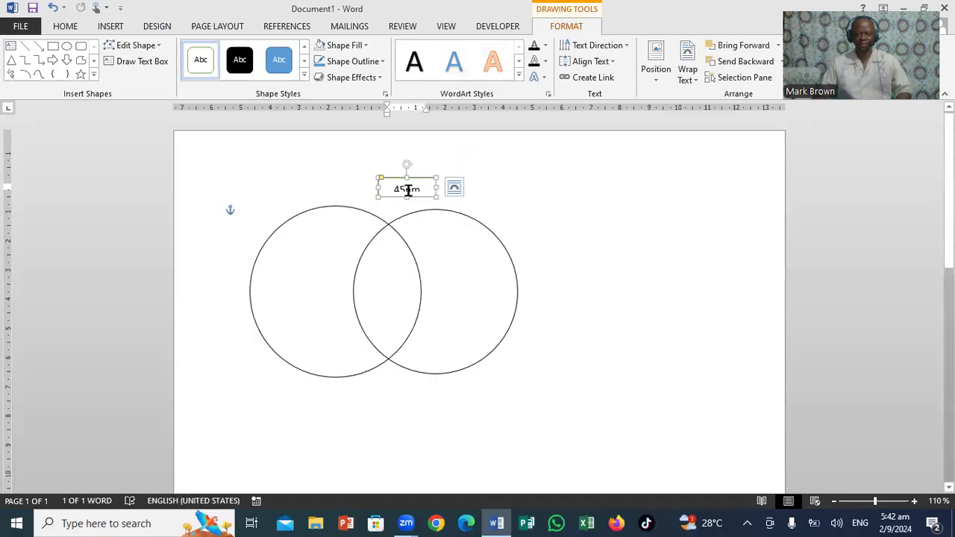
pyautogui.moveTo(406, 196); pyautogui.dragTo(406, 214)
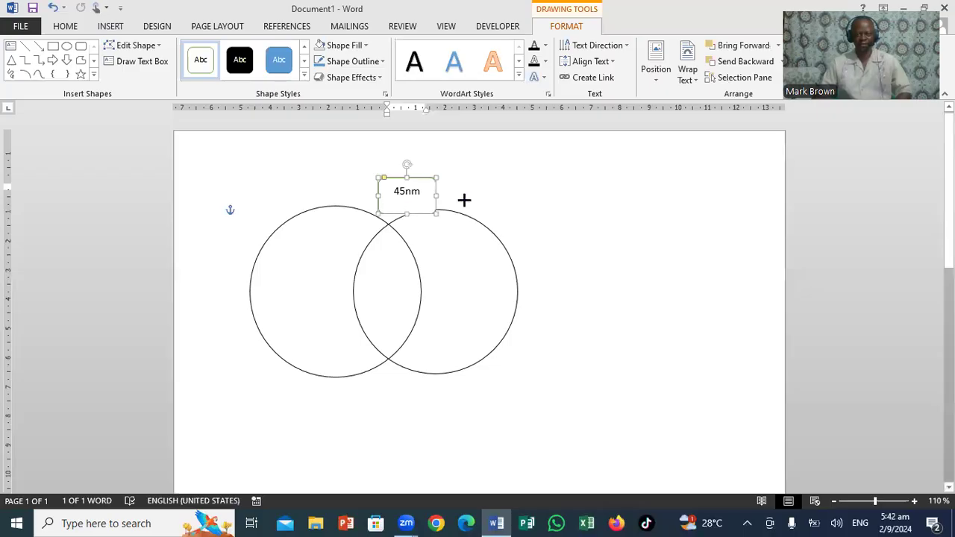
pyautogui.click(551, 241)
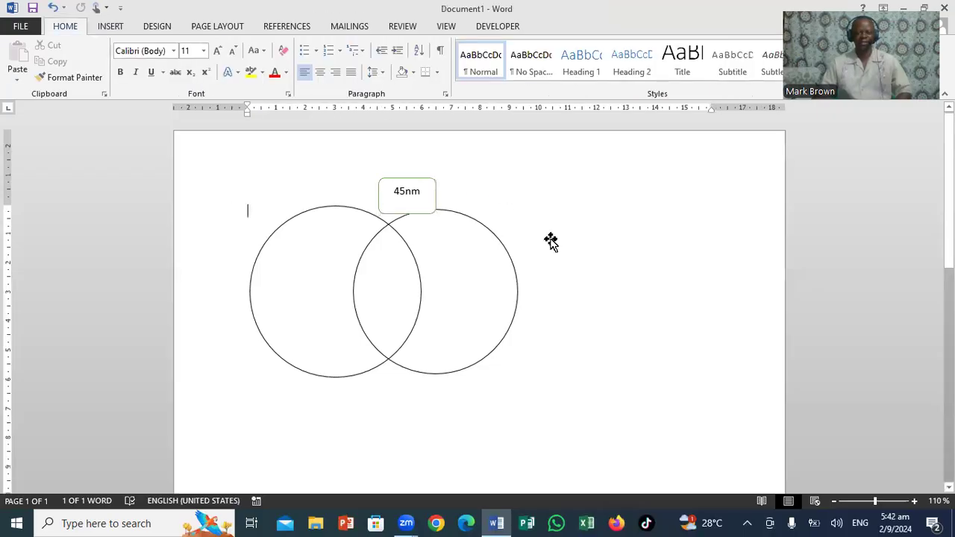
# Move the 45nm box slightly up and to the left, centring it above the circles' upper intersection.
pyautogui.click(425, 182)
pyautogui.moveTo(425, 181); pyautogui.dragTo(410, 176)
pyautogui.click(499, 185)
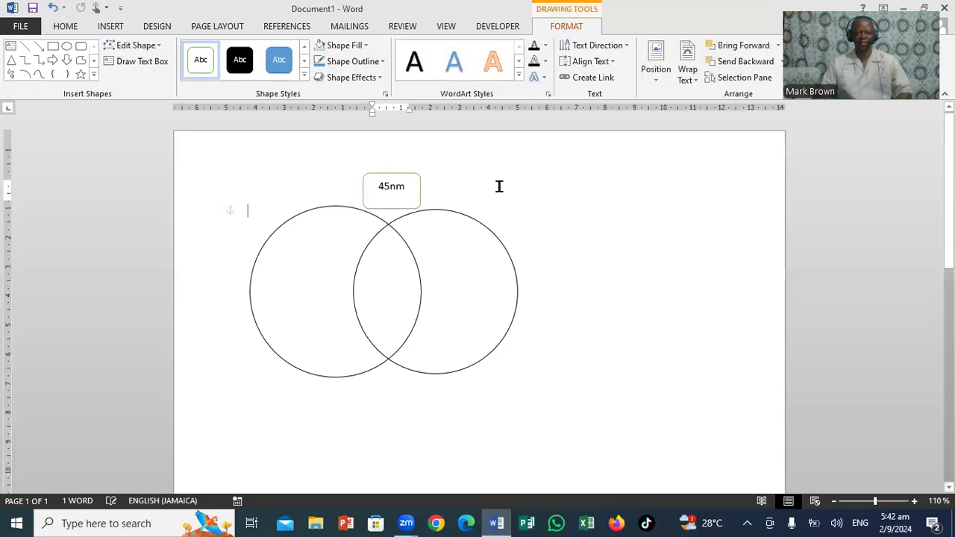
# Draw a rectangle to the right of the circles with the Colored Outline - Green, Accent 6 style and label it "55 cm".
pyautogui.click(112, 27)
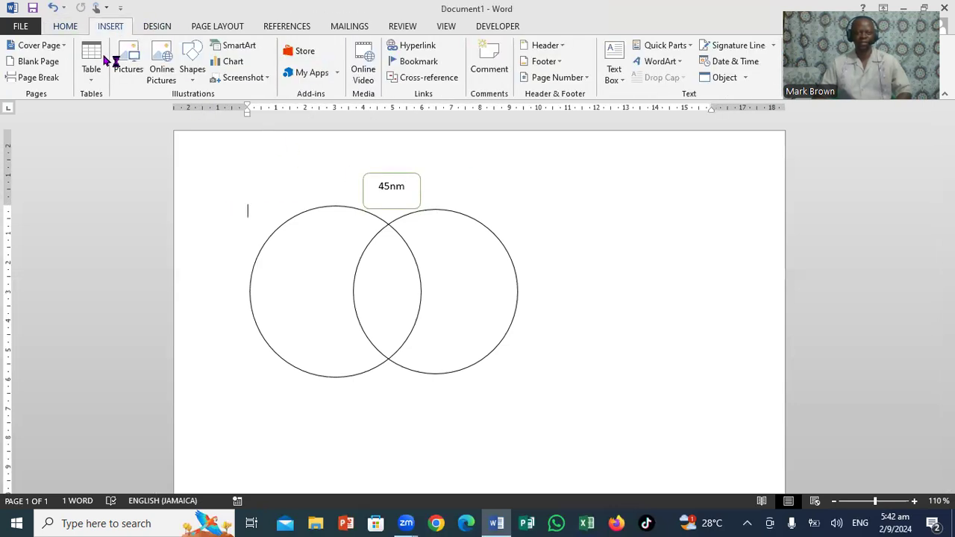
pyautogui.click(192, 84)
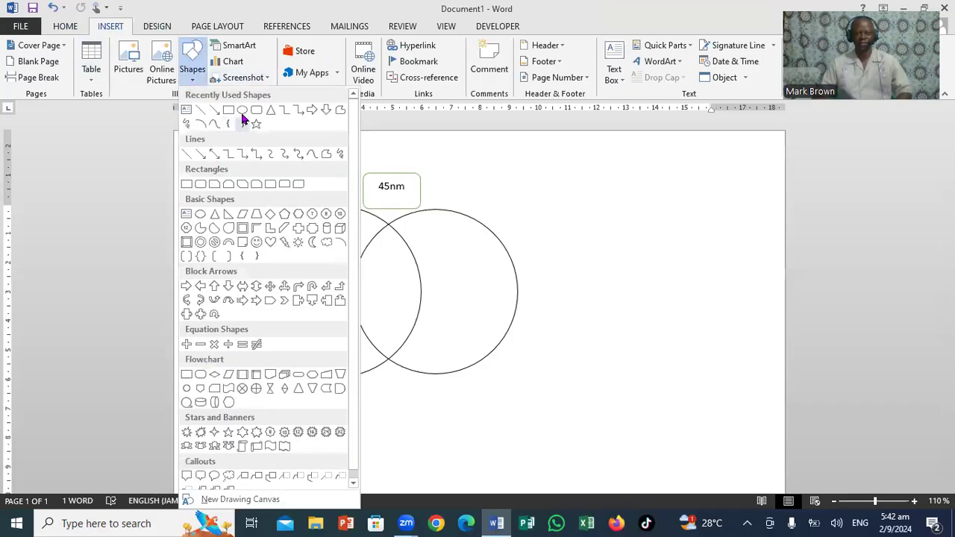
pyautogui.click(229, 109)
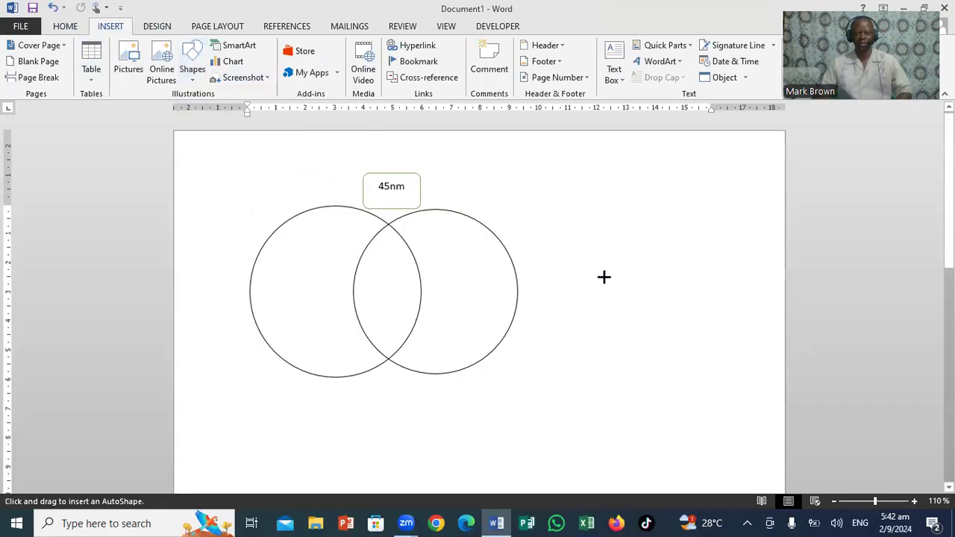
pyautogui.moveTo(539, 268)
pyautogui.mouseDown()
pyautogui.moveTo(571, 313)
pyautogui.moveTo(582, 310)
pyautogui.mouseUp()
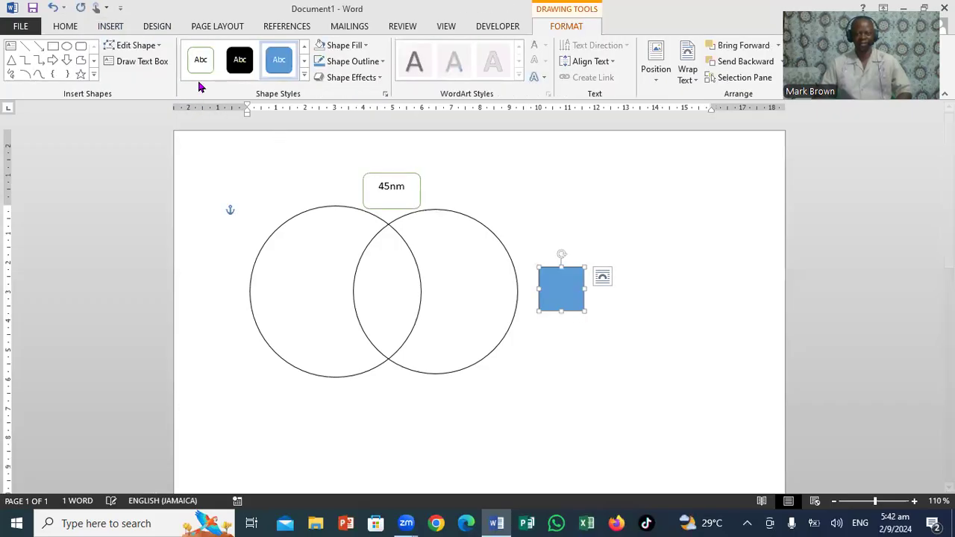
pyautogui.click(201, 66)
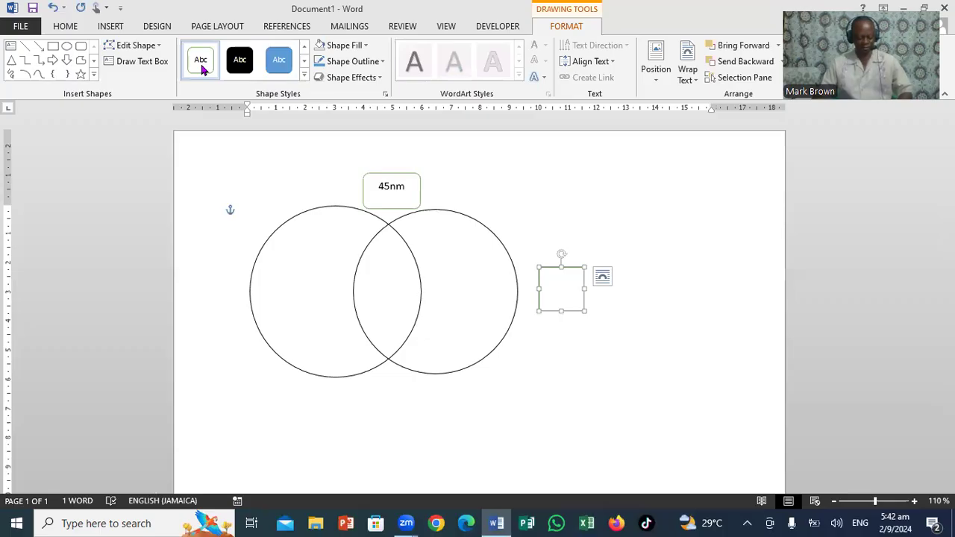
pyautogui.write('55')
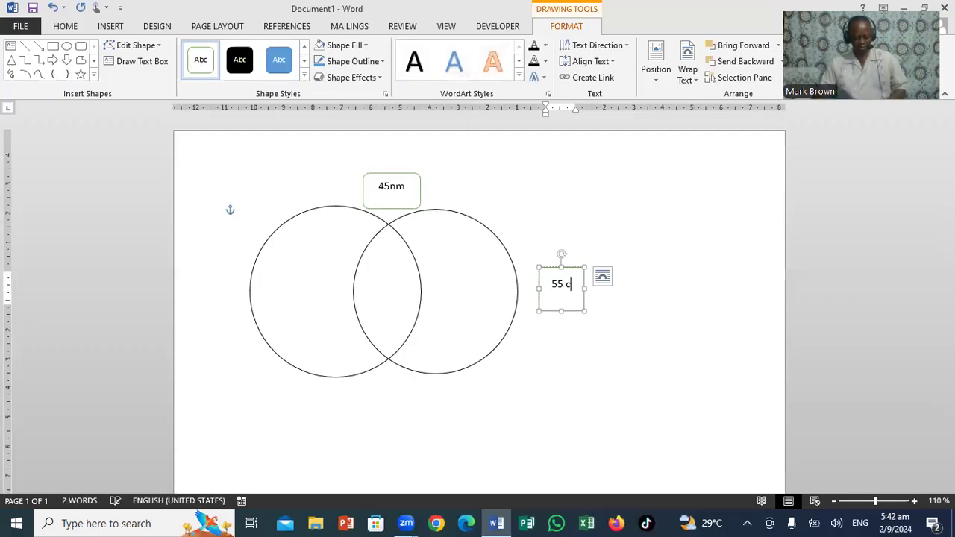
pyautogui.write(' cm')
# Draw a rectangle to the left of the circles with the same green outline style and label it "66 cm".
pyautogui.click(53, 47)
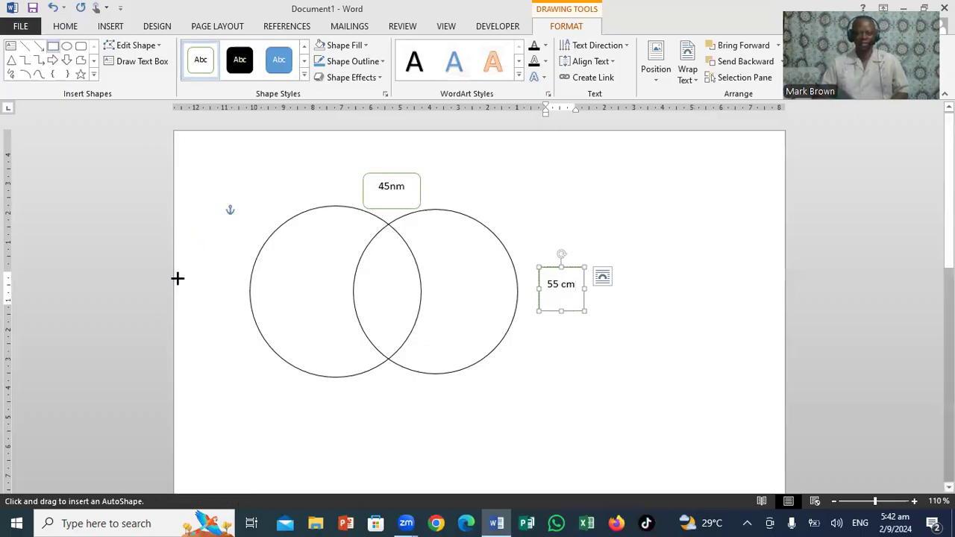
pyautogui.moveTo(189, 293); pyautogui.dragTo(239, 335)
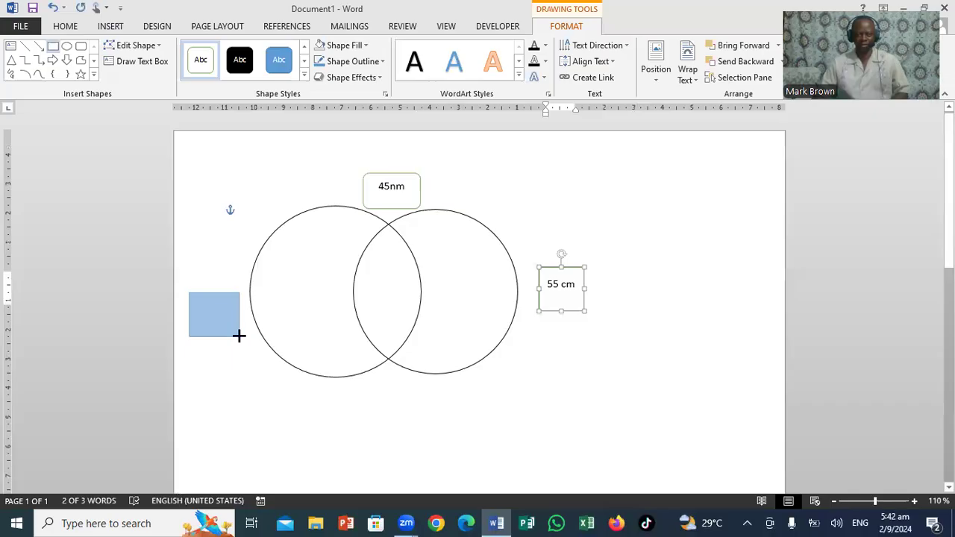
pyautogui.click(209, 59)
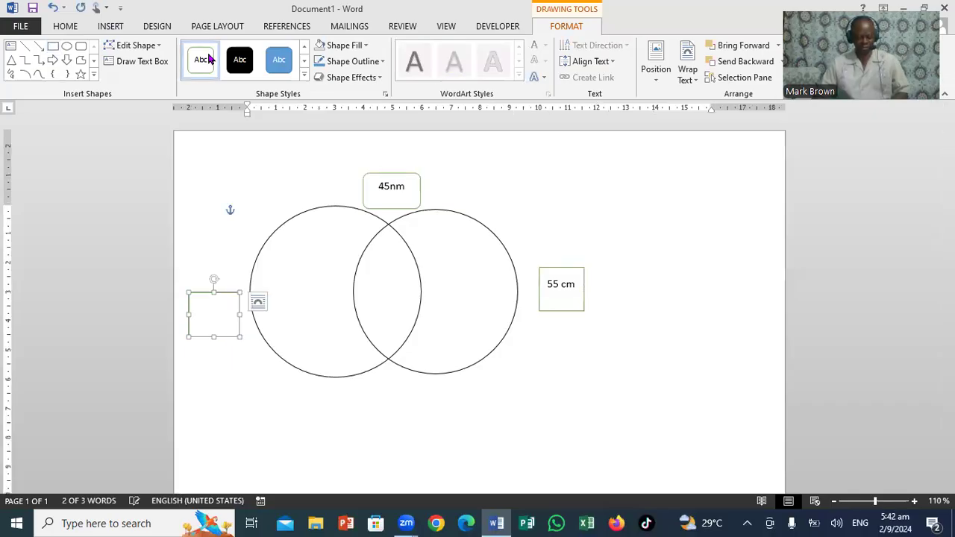
pyautogui.write('66')
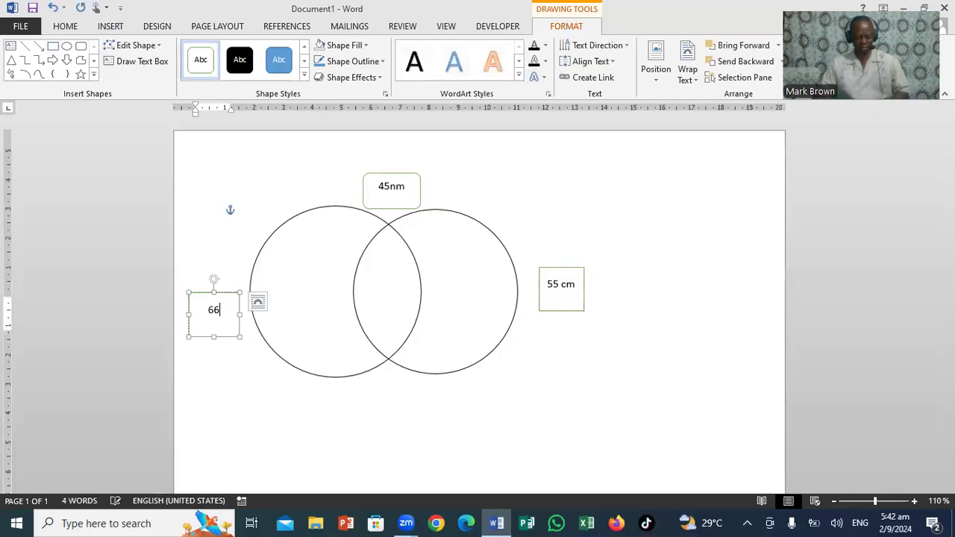
pyautogui.write(' cm')
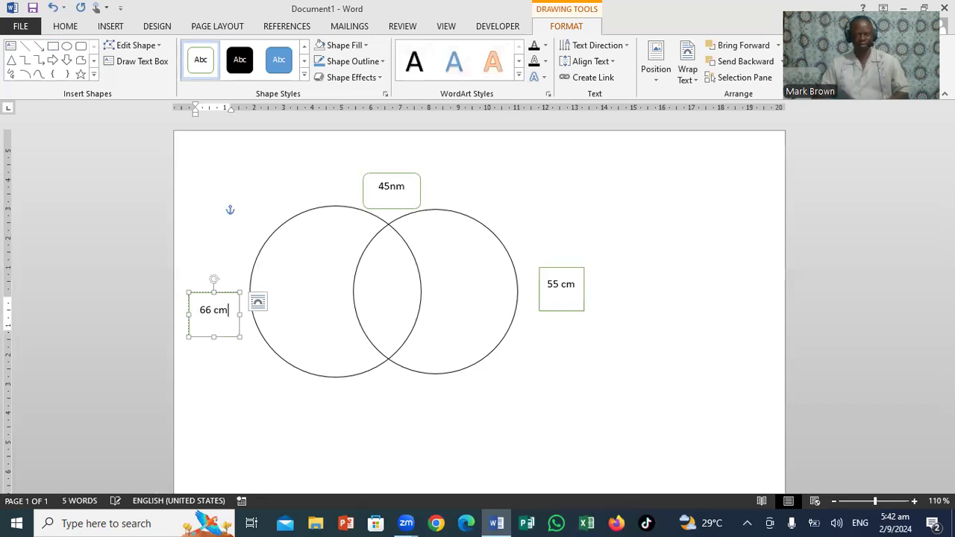
# Draw a small rectangle below the circles' overlap with the same green outline style and label it "23".
pyautogui.click(52, 46)
pyautogui.moveTo(368, 401); pyautogui.dragTo(415, 424)
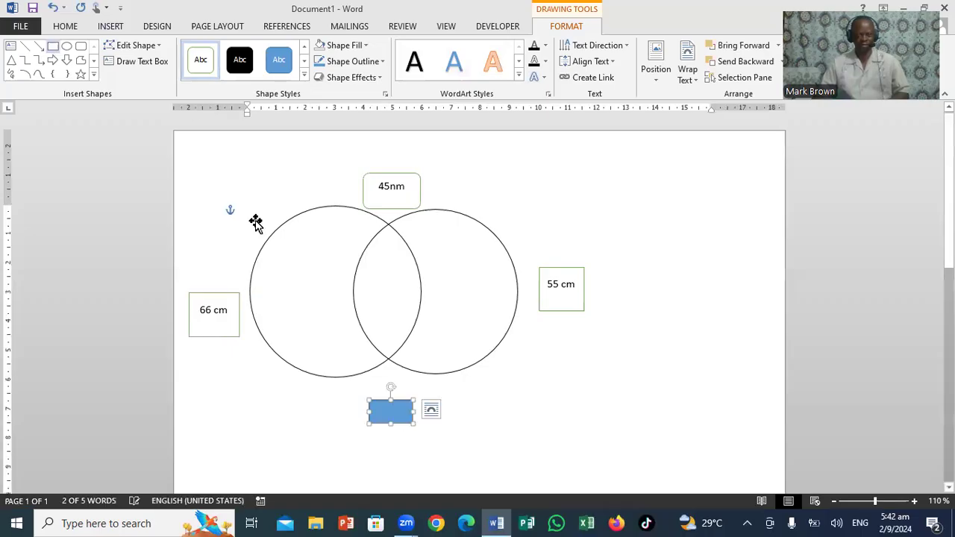
pyautogui.click(199, 59)
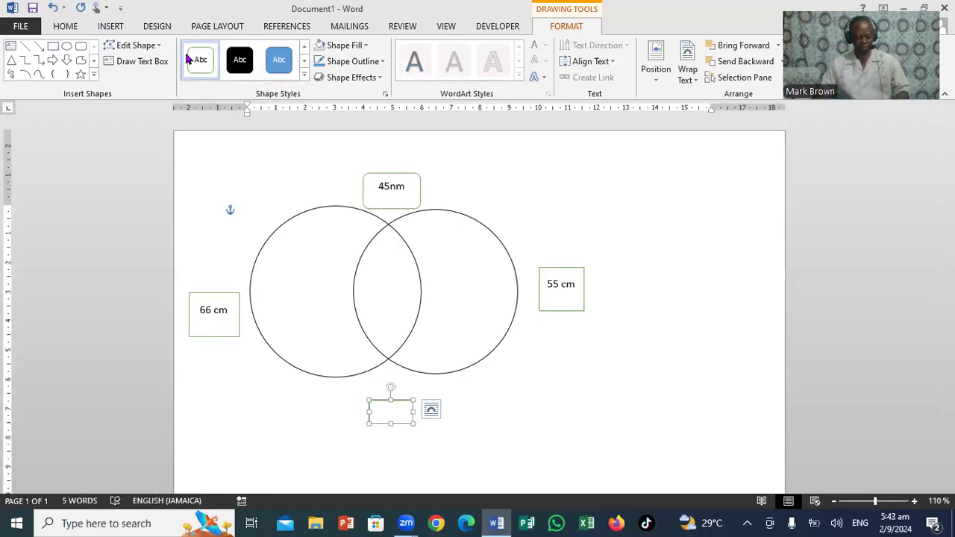
pyautogui.write('23')
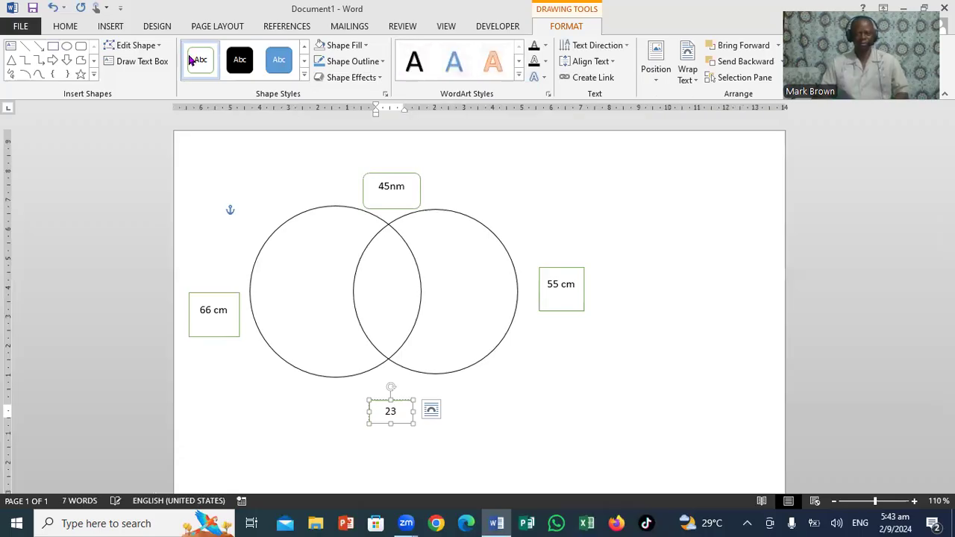
# Draw a green-outlined rectangle inside the circles' overlap, labelled "59 cm" and widened so the text fits on one line.
pyautogui.click(53, 47)
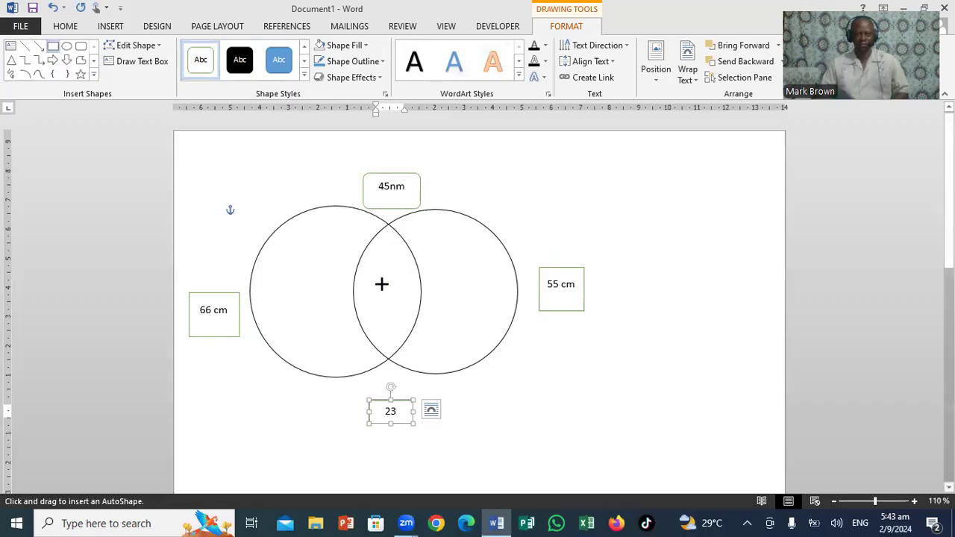
pyautogui.moveTo(375, 277); pyautogui.dragTo(406, 320)
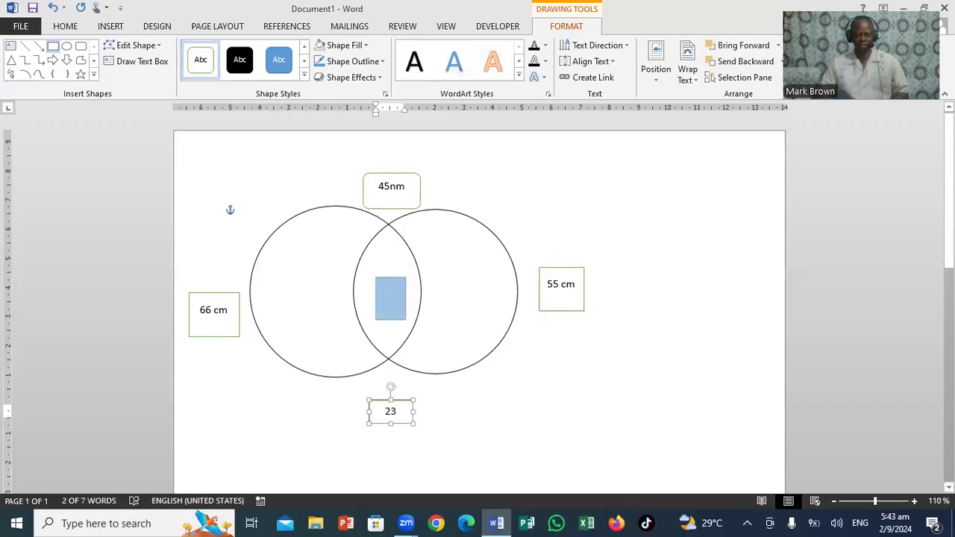
pyautogui.click(201, 59)
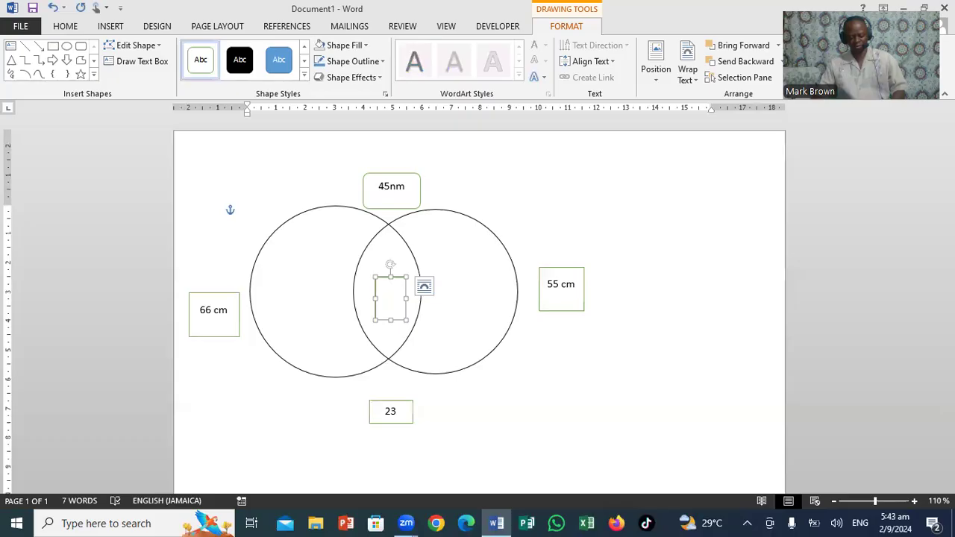
pyautogui.write('59 c')
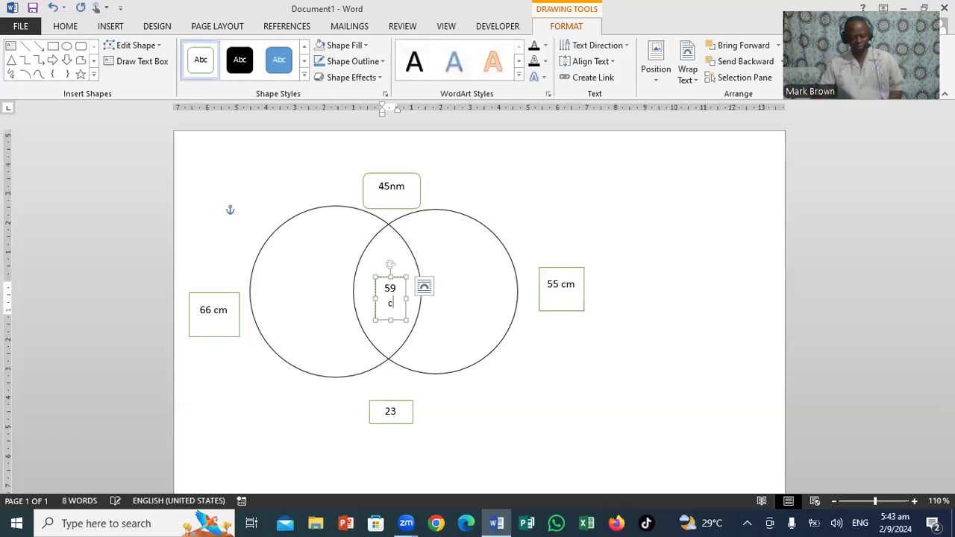
pyautogui.write('m')
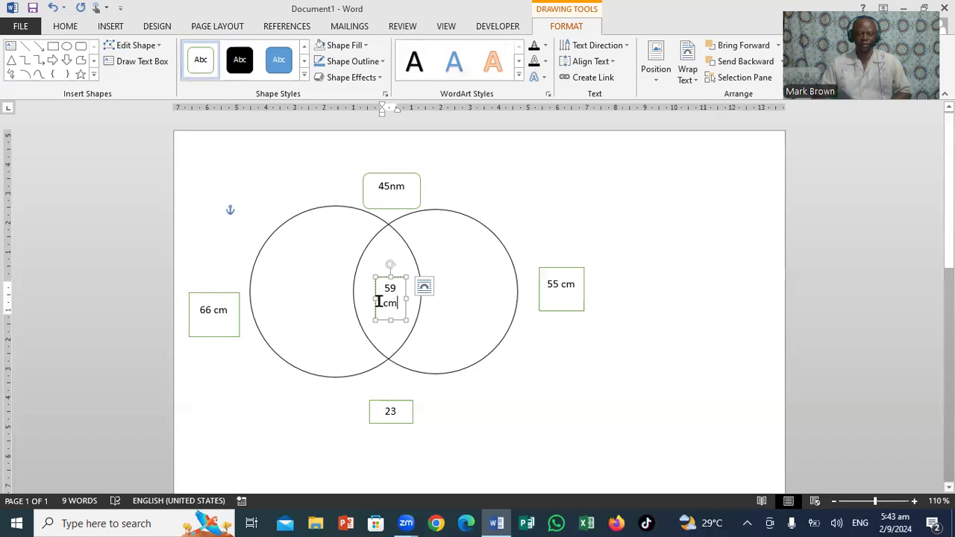
pyautogui.moveTo(375, 296); pyautogui.dragTo(359, 297)
pyautogui.hotkey('ctrl', 'a')
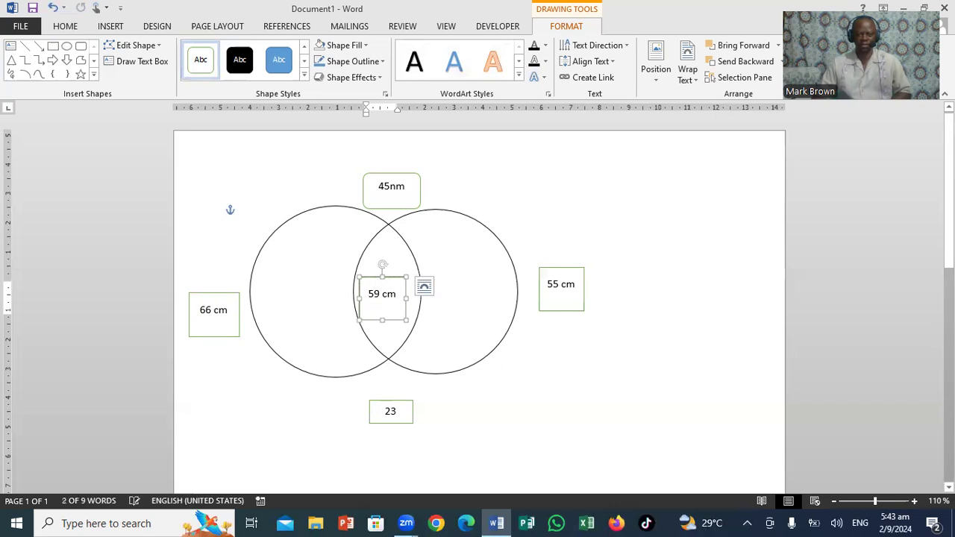
# Complete the label in the box below the circles as "23 cm" and widen the box to fit it.
pyautogui.click(397, 410)
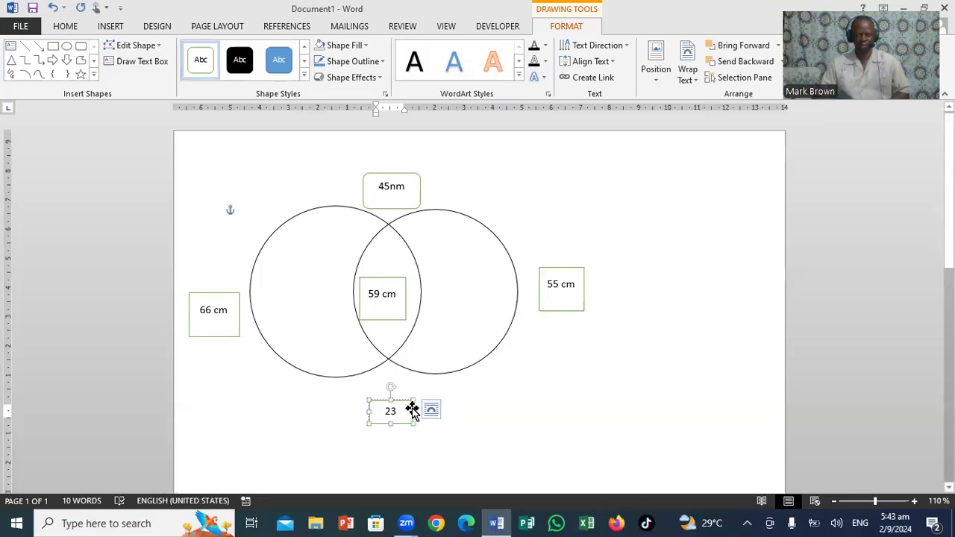
pyautogui.write('cm cm')
pyautogui.moveTo(434, 412); pyautogui.dragTo(452, 412)
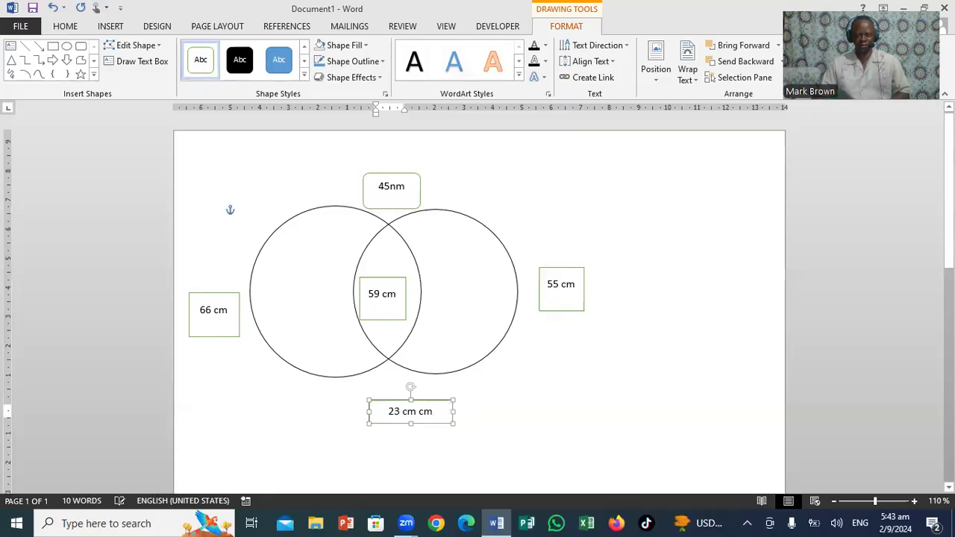
pyautogui.click(439, 408)
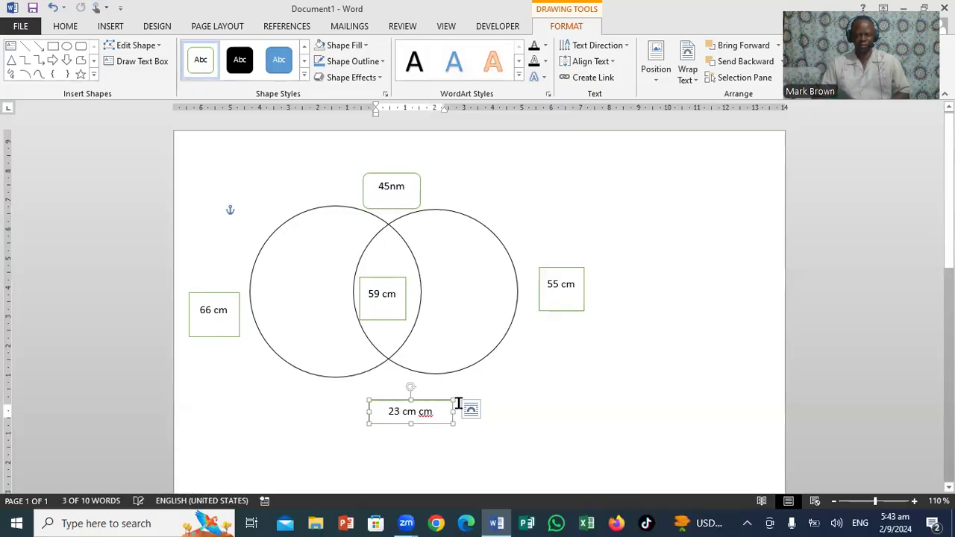
pyautogui.press('BackSpace')
pyautogui.press('BackSpace')
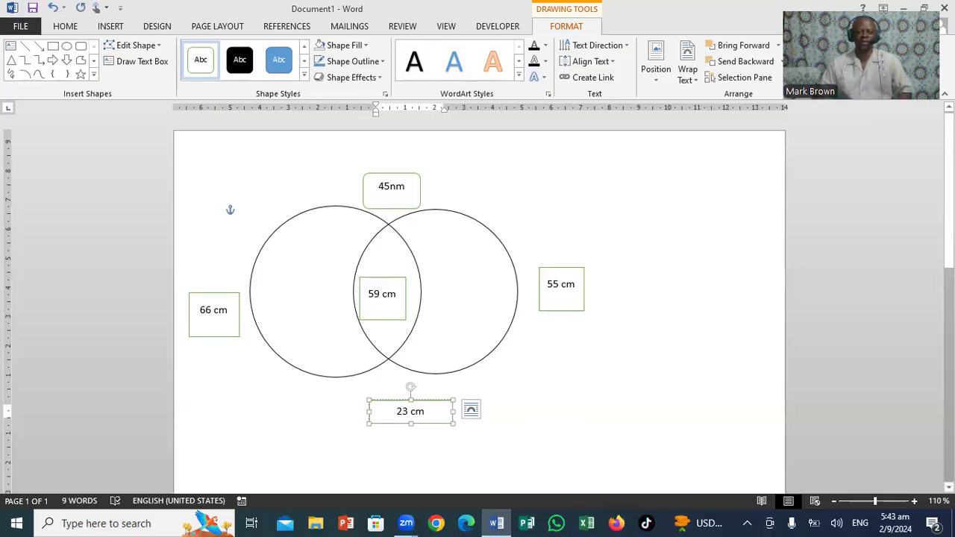
pyautogui.click(598, 221)
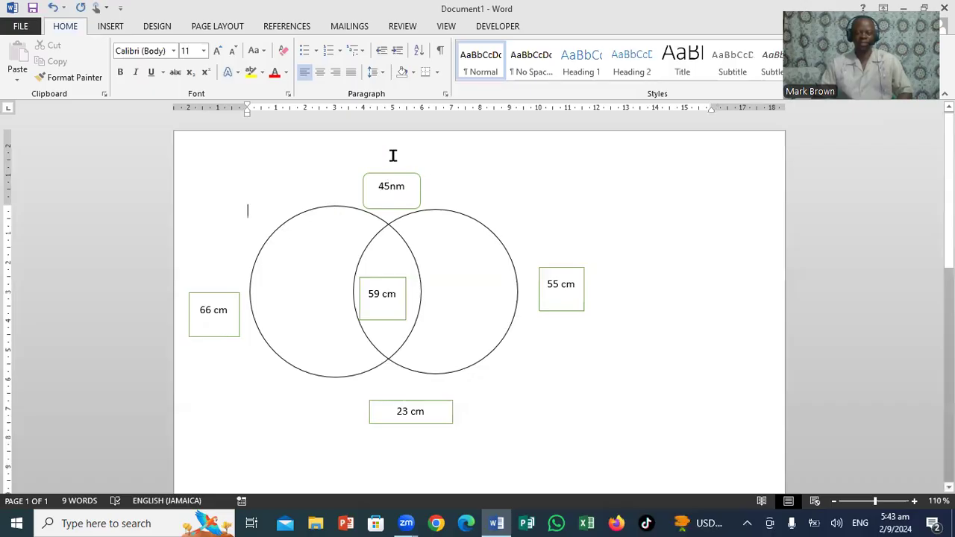
# Set the 45nm box above the circles to No Fill.
pyautogui.click(407, 180)
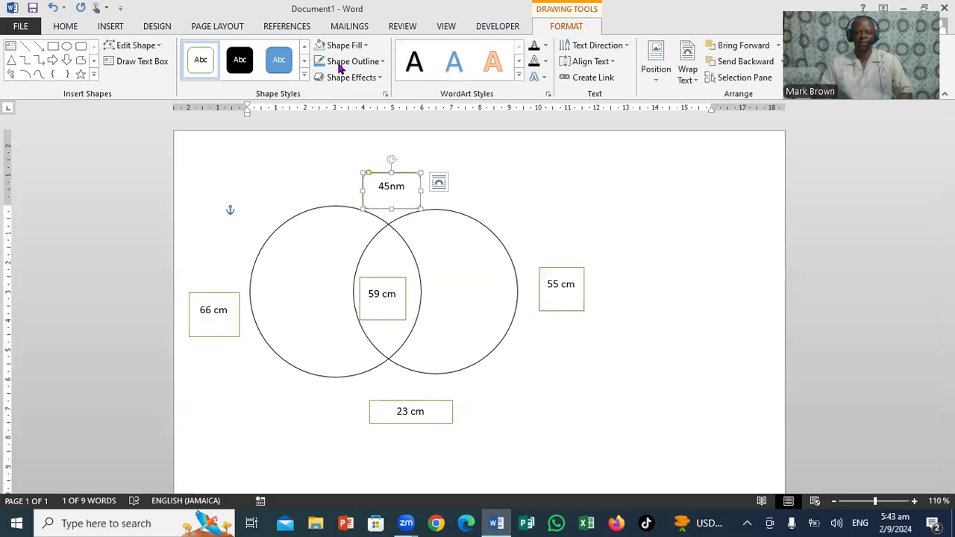
pyautogui.click(365, 47)
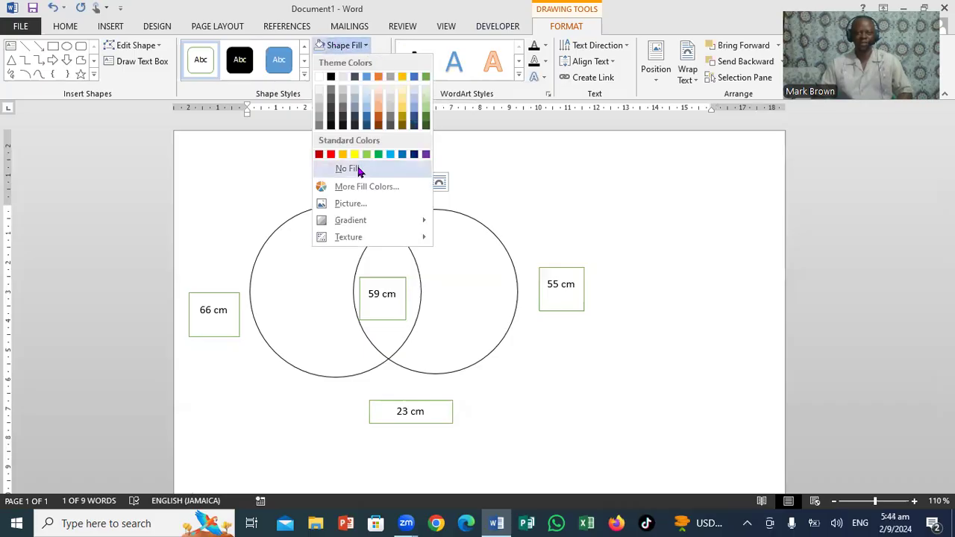
pyautogui.click(356, 168)
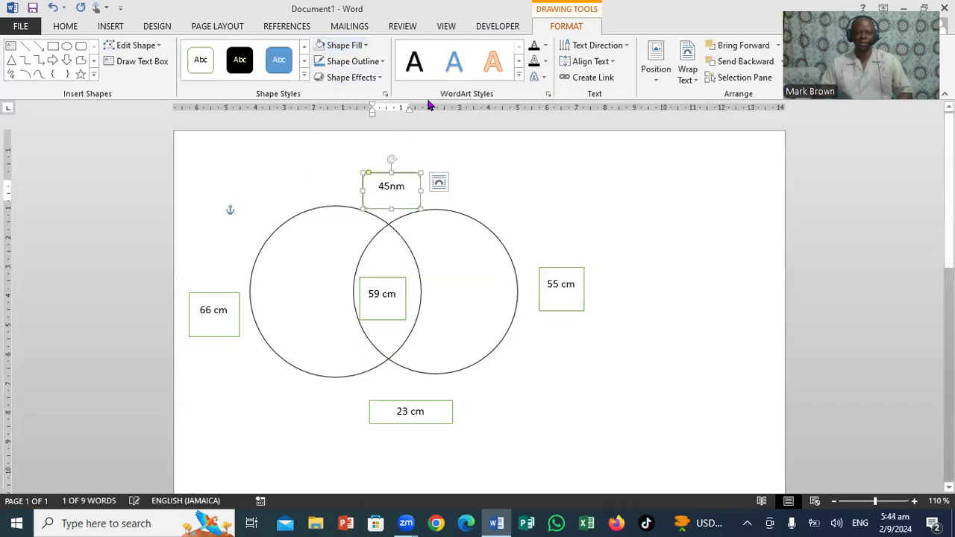
# Set the 45nm box above the circles to No Outline.
pyautogui.click(383, 62)
pyautogui.click(364, 185)
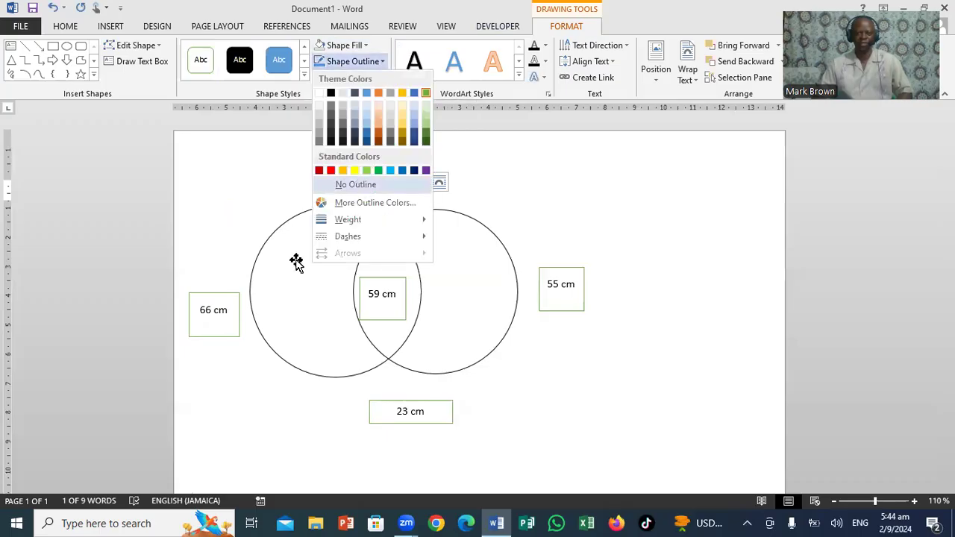
# Set the 66 cm box beside the left circle to No Fill and No Outline.
pyautogui.click(224, 295)
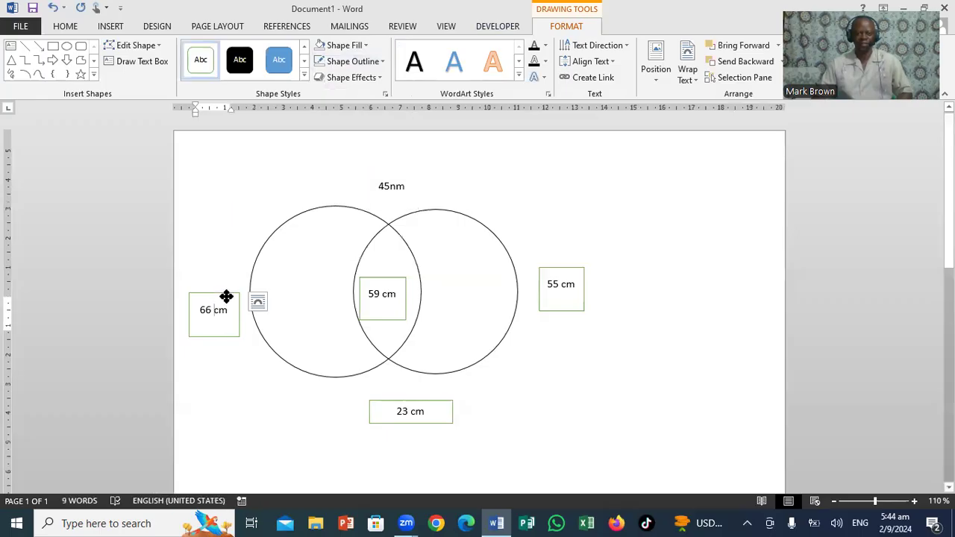
pyautogui.click(226, 297)
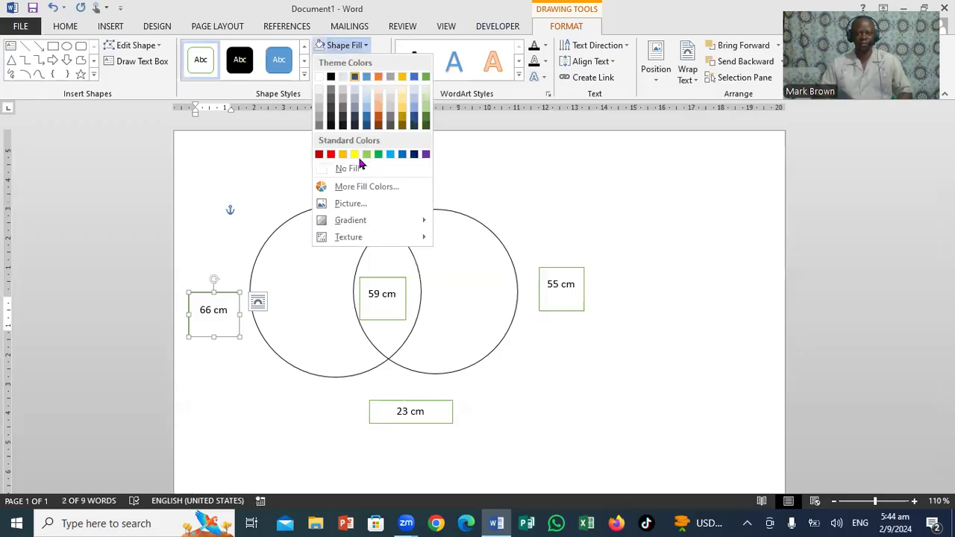
pyautogui.click(354, 171)
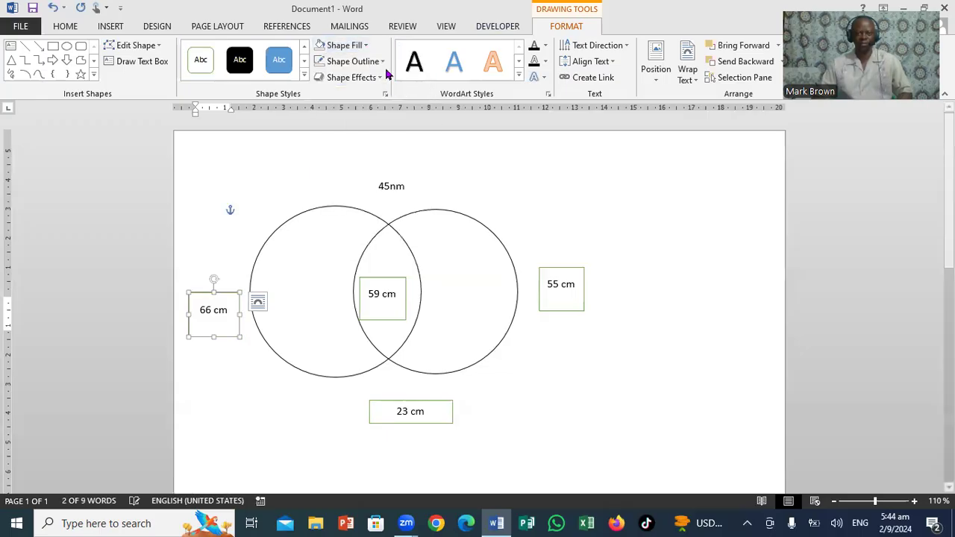
pyautogui.click(383, 63)
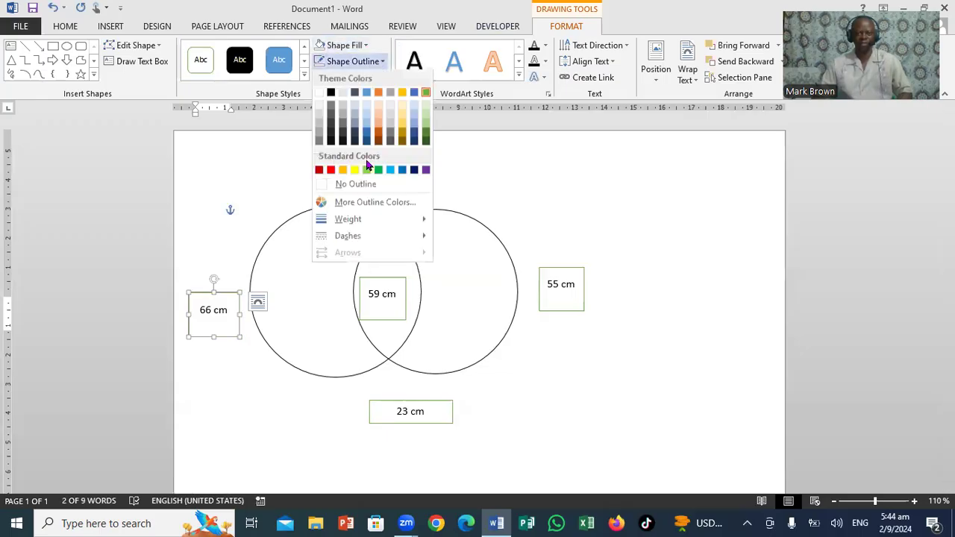
pyautogui.click(356, 187)
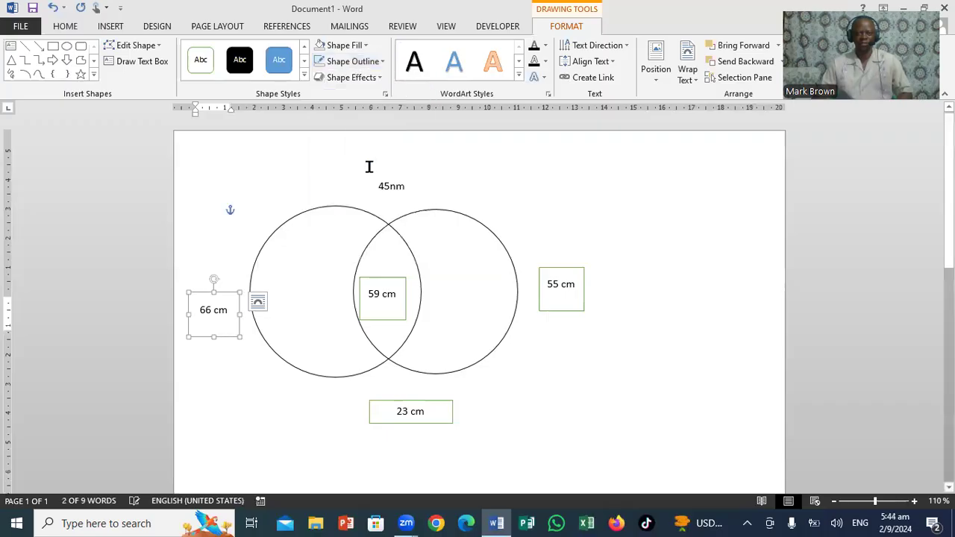
pyautogui.click(383, 61)
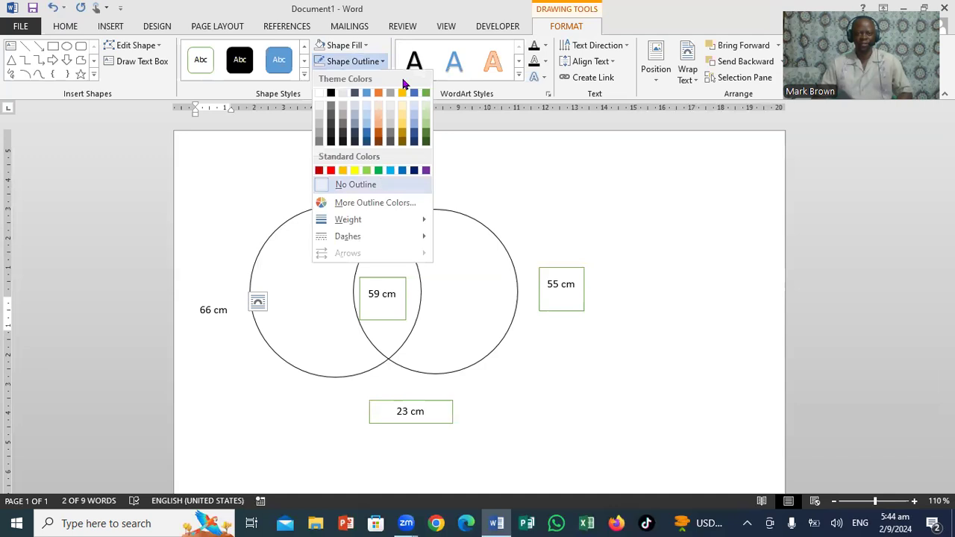
pyautogui.click(383, 63)
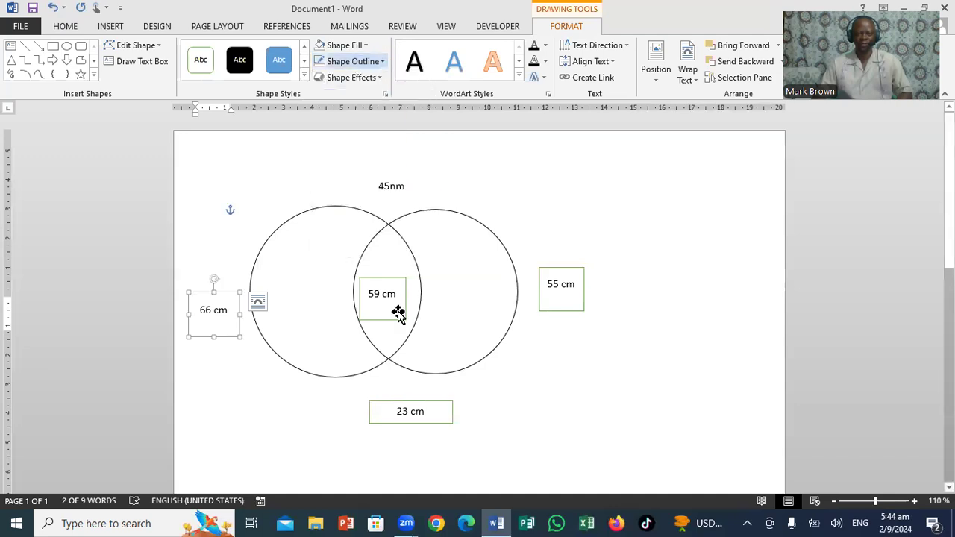
# Set the 23 cm box below the circles to No Fill and No Outline.
pyautogui.click(388, 403)
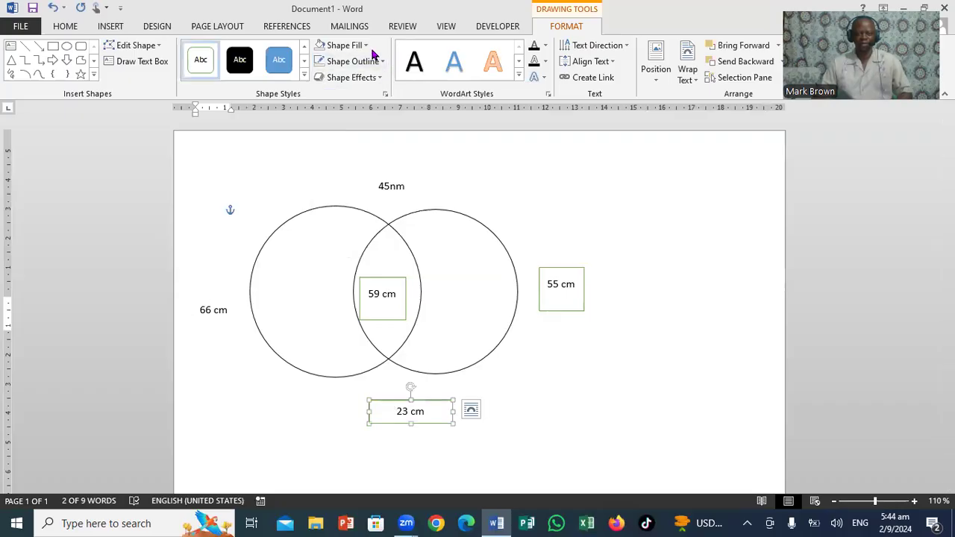
pyautogui.click(367, 45)
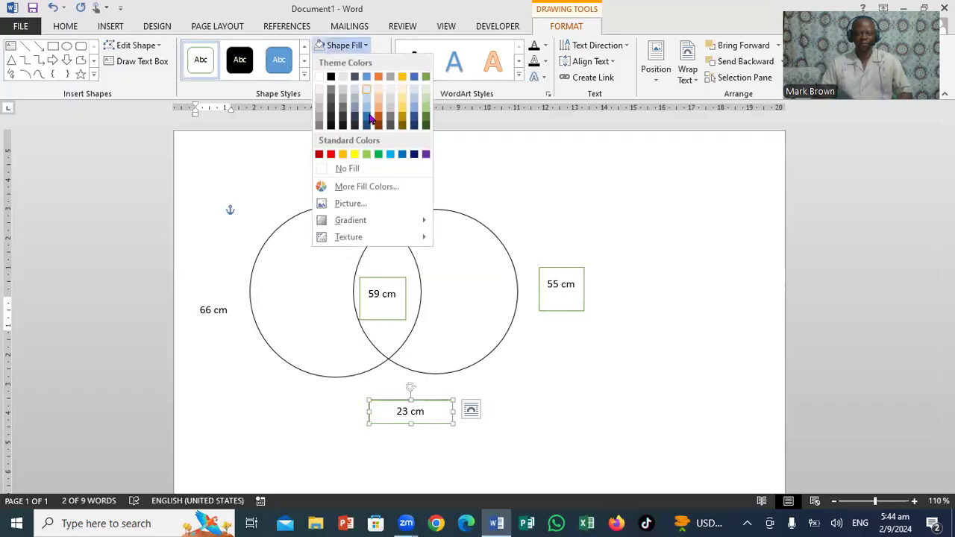
pyautogui.click(351, 172)
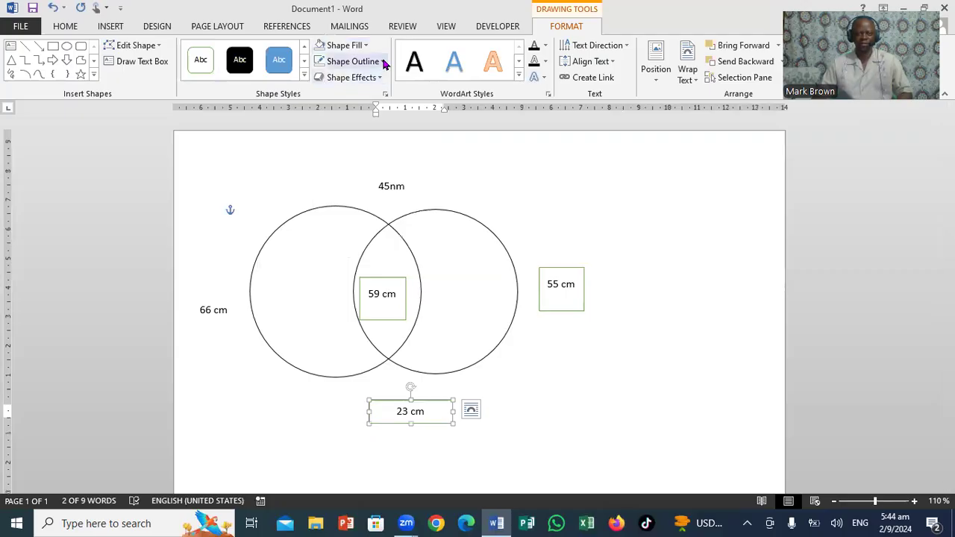
pyautogui.click(383, 62)
pyautogui.click(357, 187)
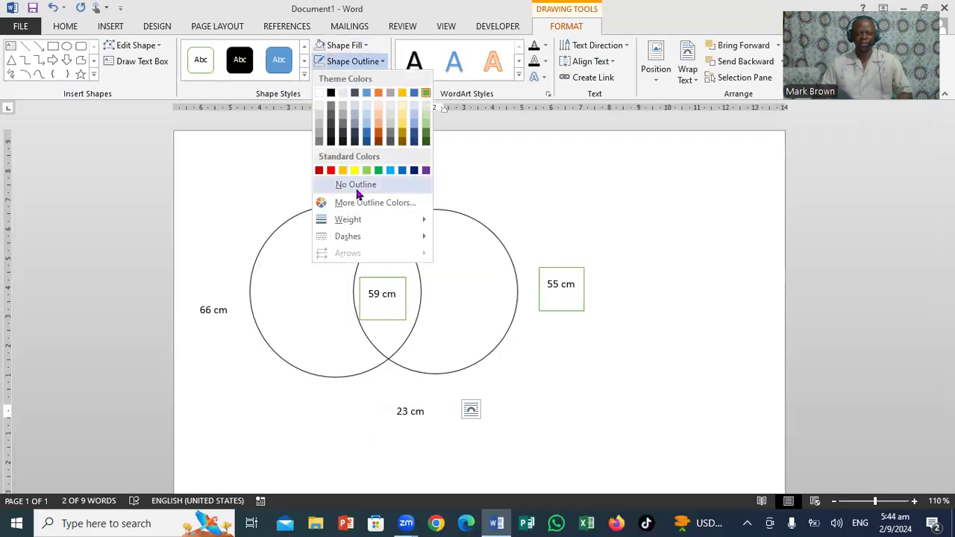
# Set the 55 cm box beside the right circle to No Fill and No Outline.
pyautogui.click(576, 301)
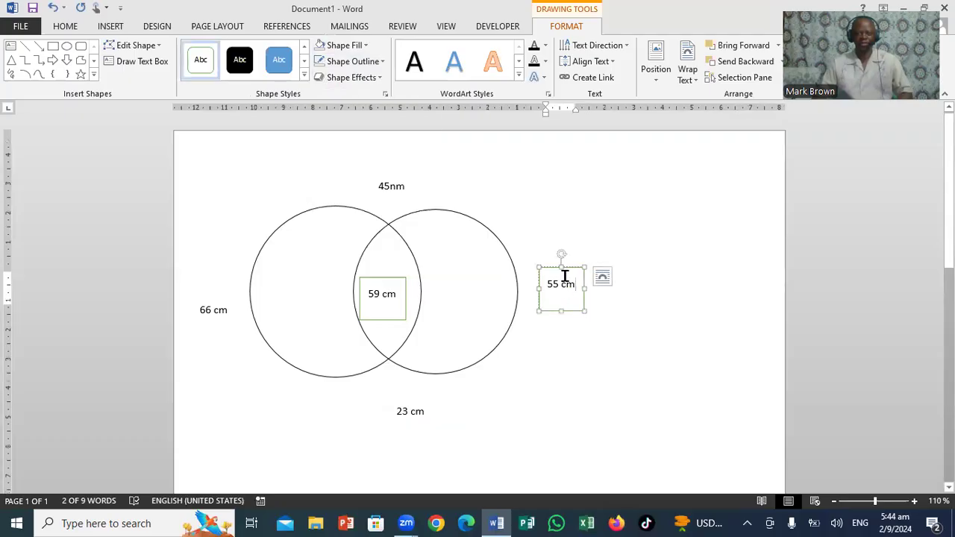
pyautogui.click(366, 45)
pyautogui.click(324, 170)
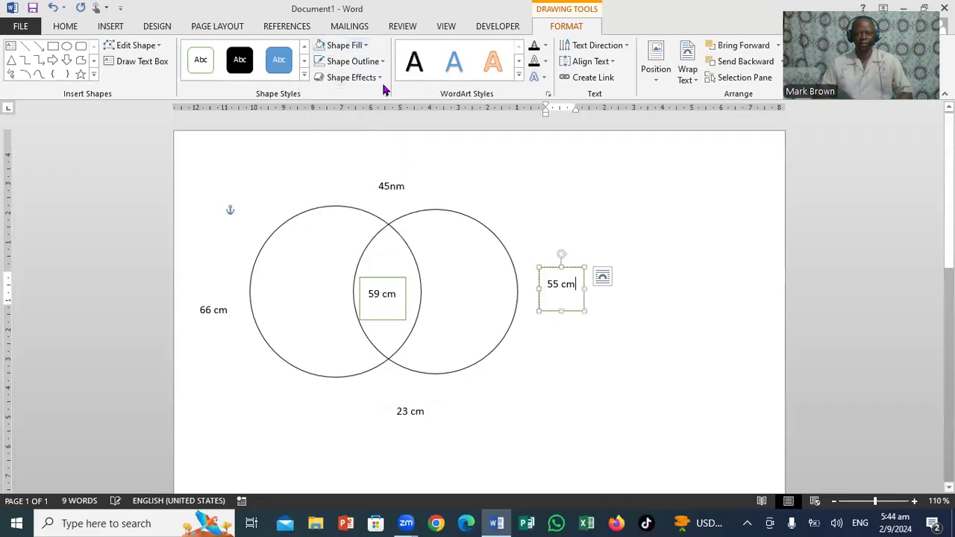
pyautogui.click(383, 61)
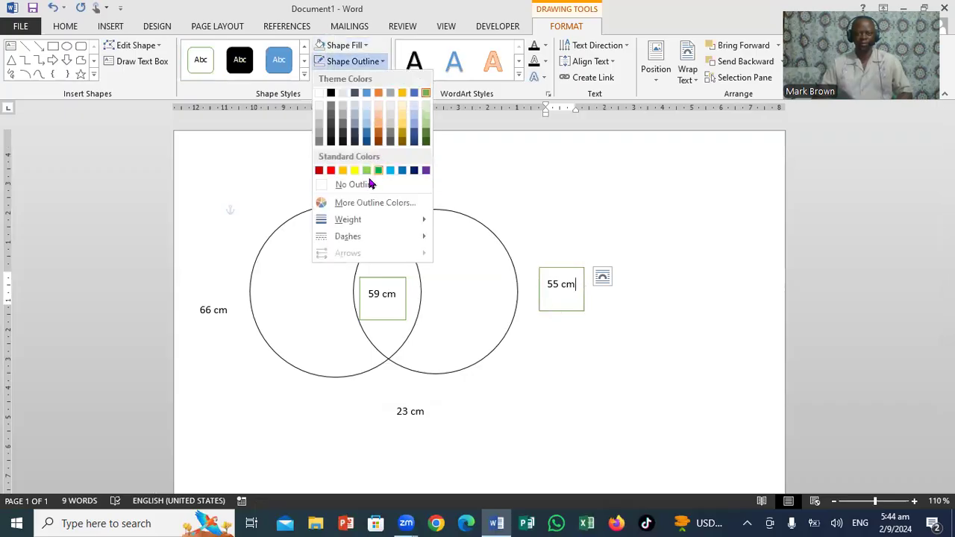
pyautogui.click(365, 192)
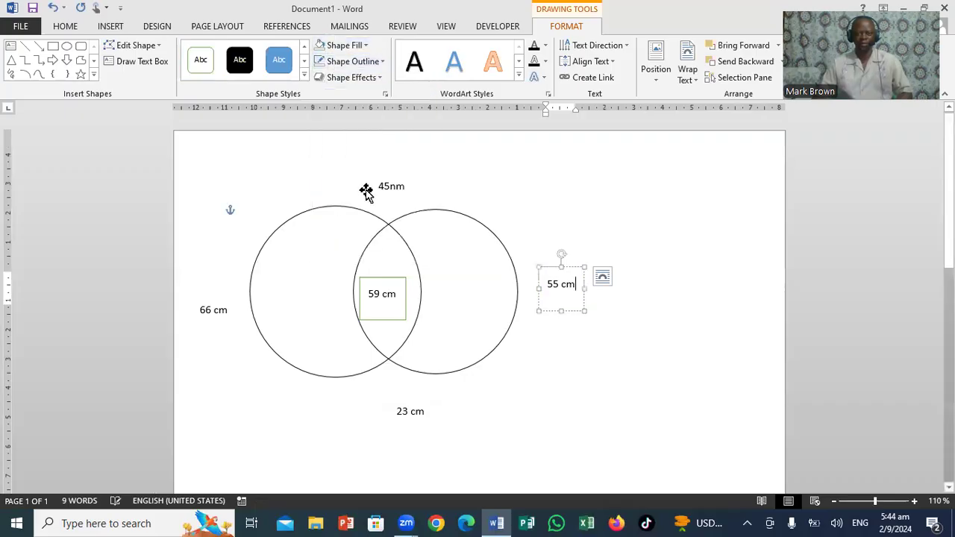
# Set the 59 cm box inside the circles' overlap to No Fill and No Outline.
pyautogui.click(384, 280)
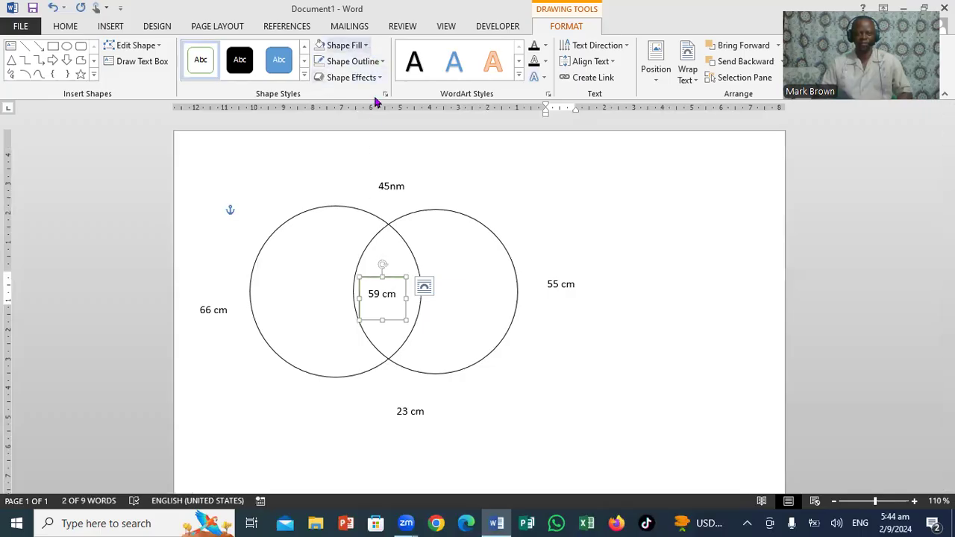
pyautogui.click(344, 44)
pyautogui.click(380, 171)
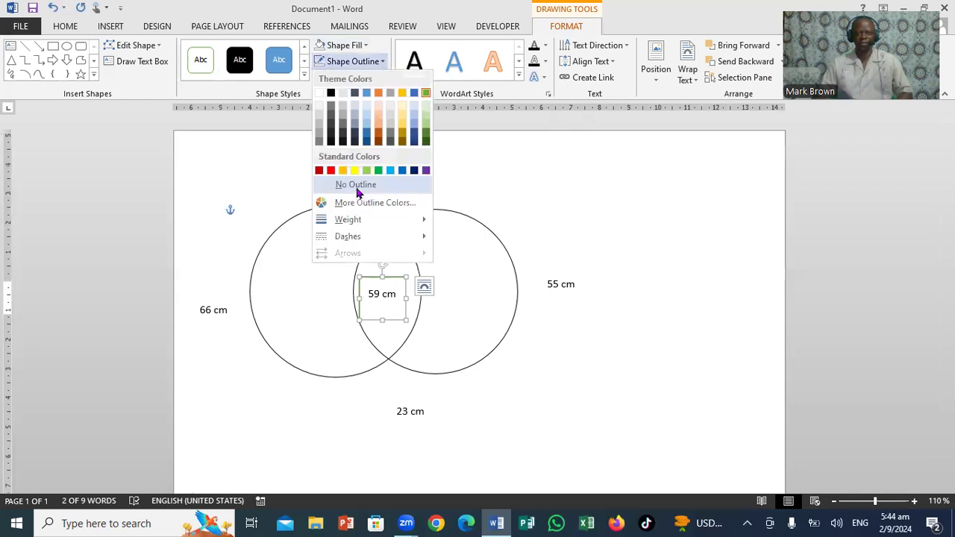
pyautogui.click(358, 192)
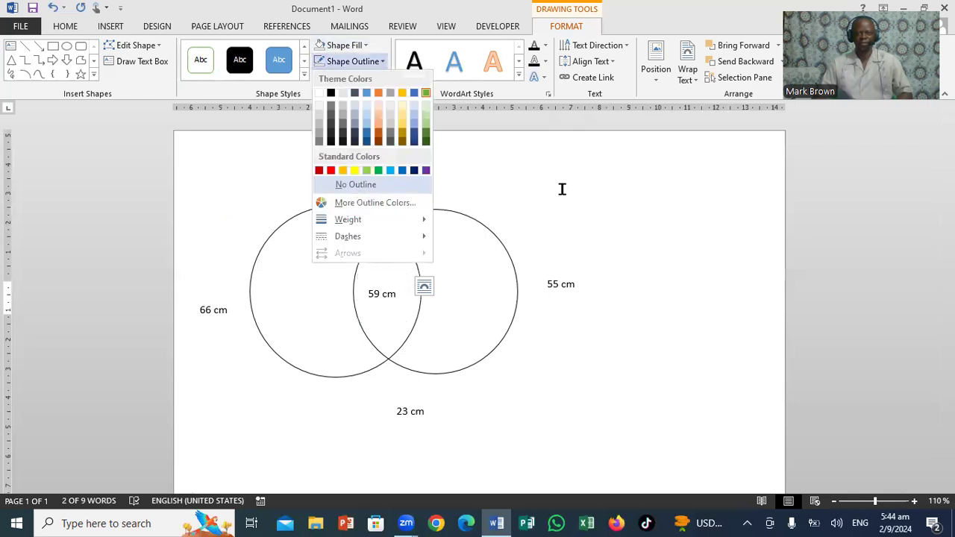
# Reposition the 55 cm box just outside the right circle, level with the circles' middle.
pyautogui.click(563, 293)
pyautogui.click(575, 276)
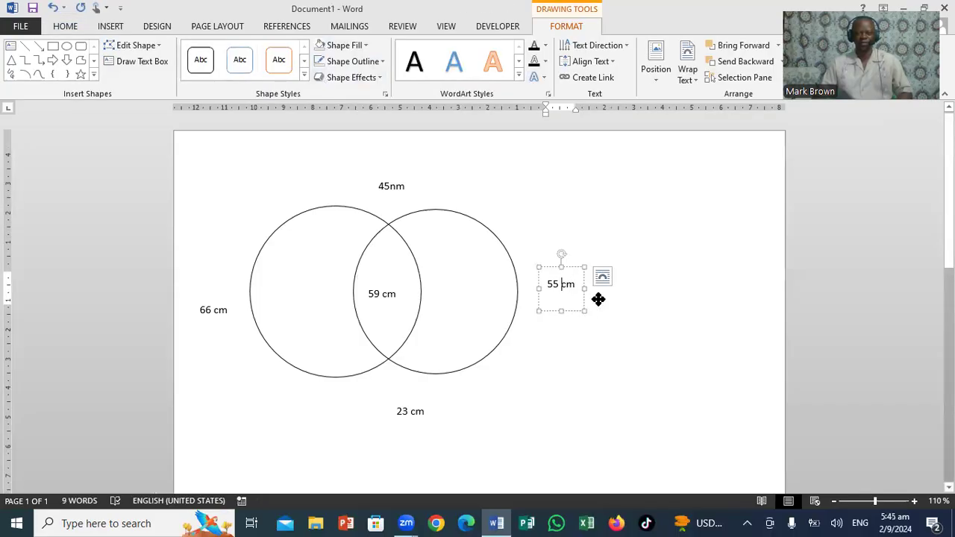
pyautogui.moveTo(598, 299); pyautogui.dragTo(610, 297)
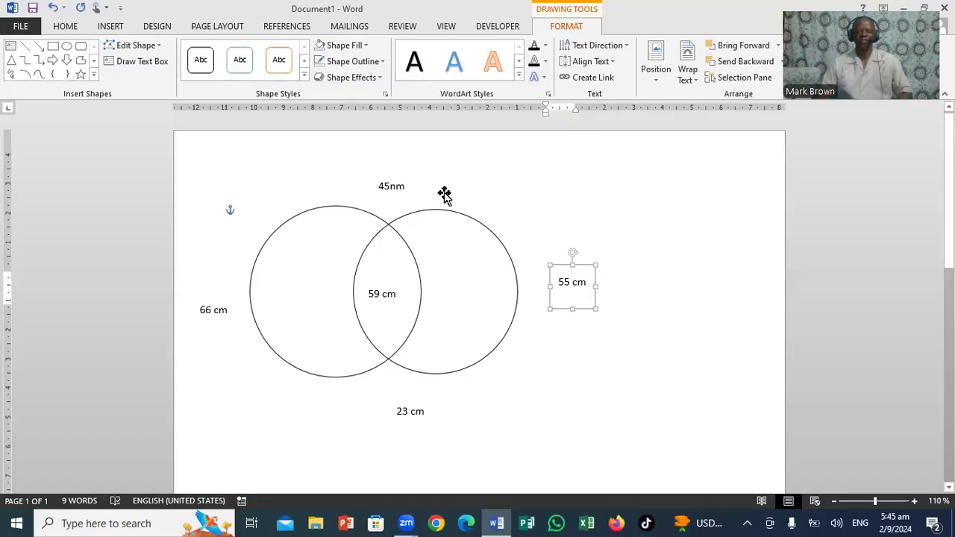
pyautogui.hotkey('ctrl', 'z')
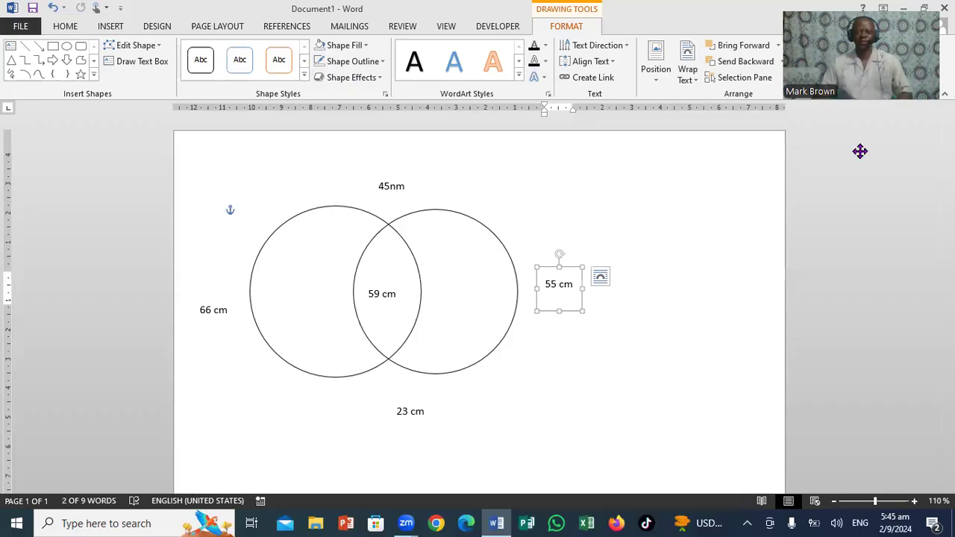
pyautogui.moveTo(859, 152); pyautogui.dragTo(871, 308)
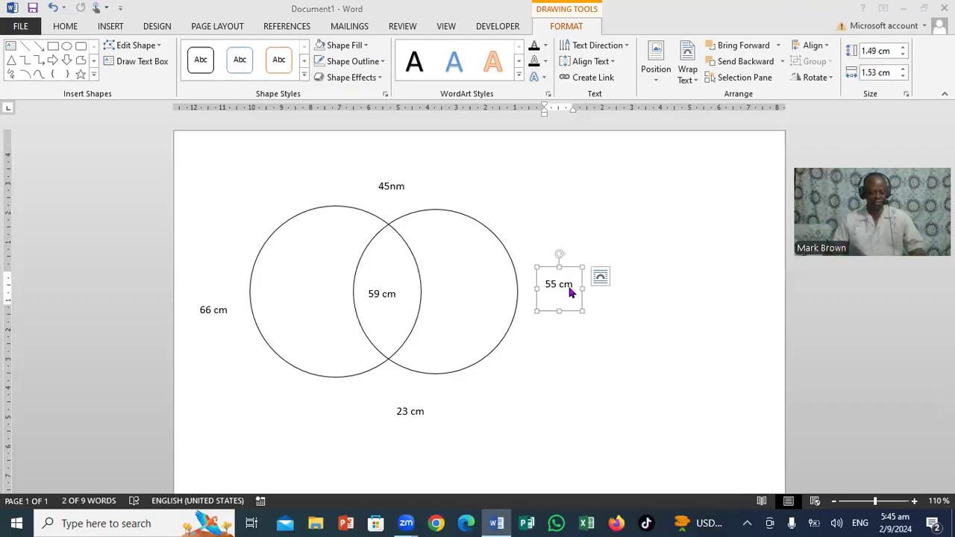
# Select the end of the text in the 45nm box above the circles.
pyautogui.click(404, 183)
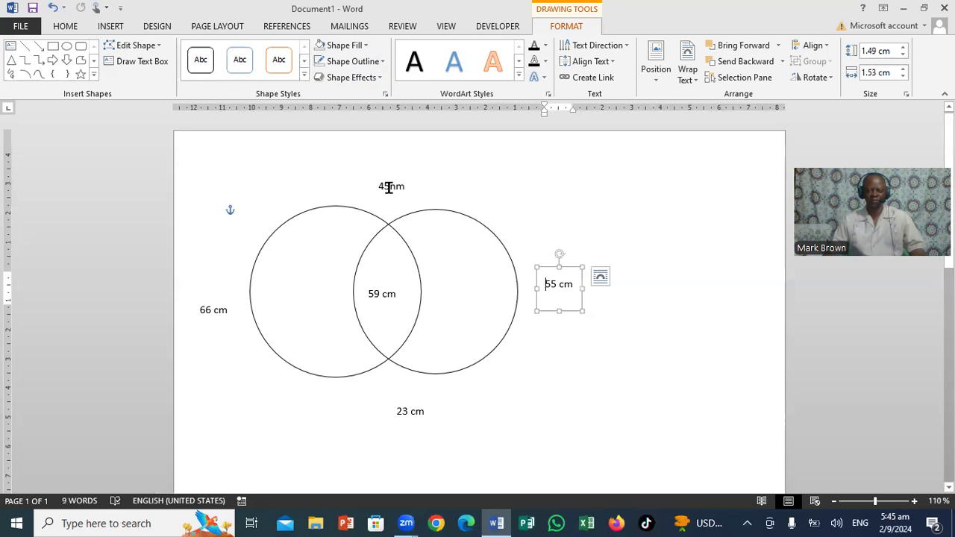
pyautogui.press('Tab')
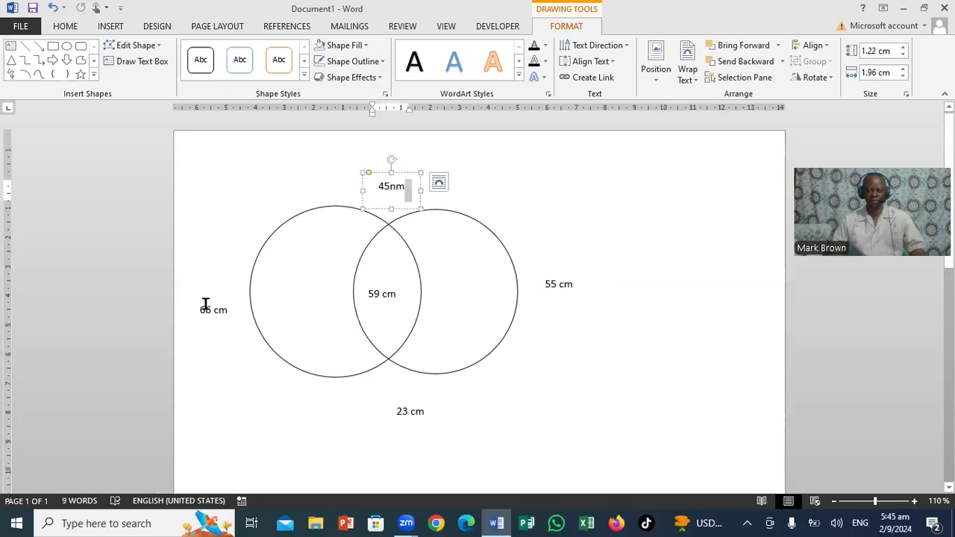